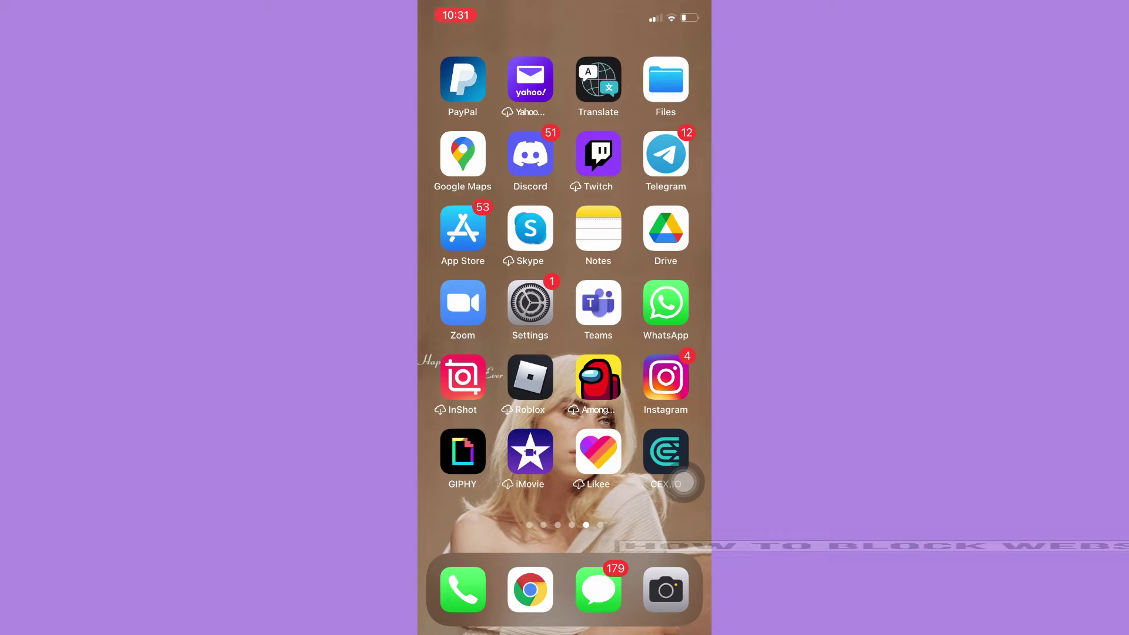
Launch Settings and go into Screen Time to view the daily usage average
click(531, 304)
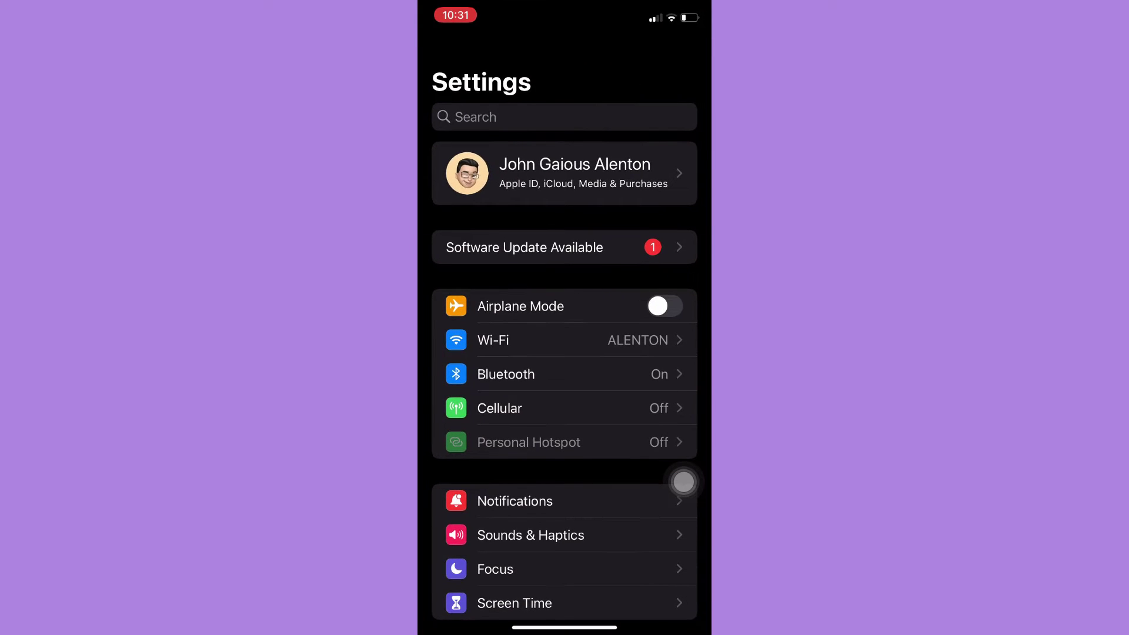
scroll(564, 353, down, 3)
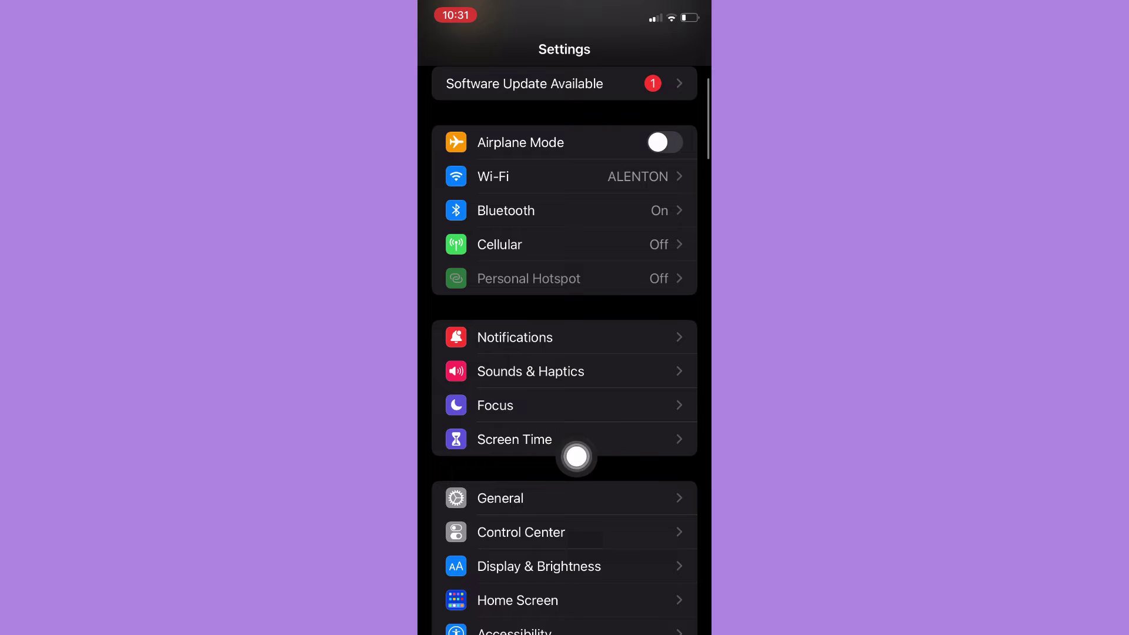
click(578, 441)
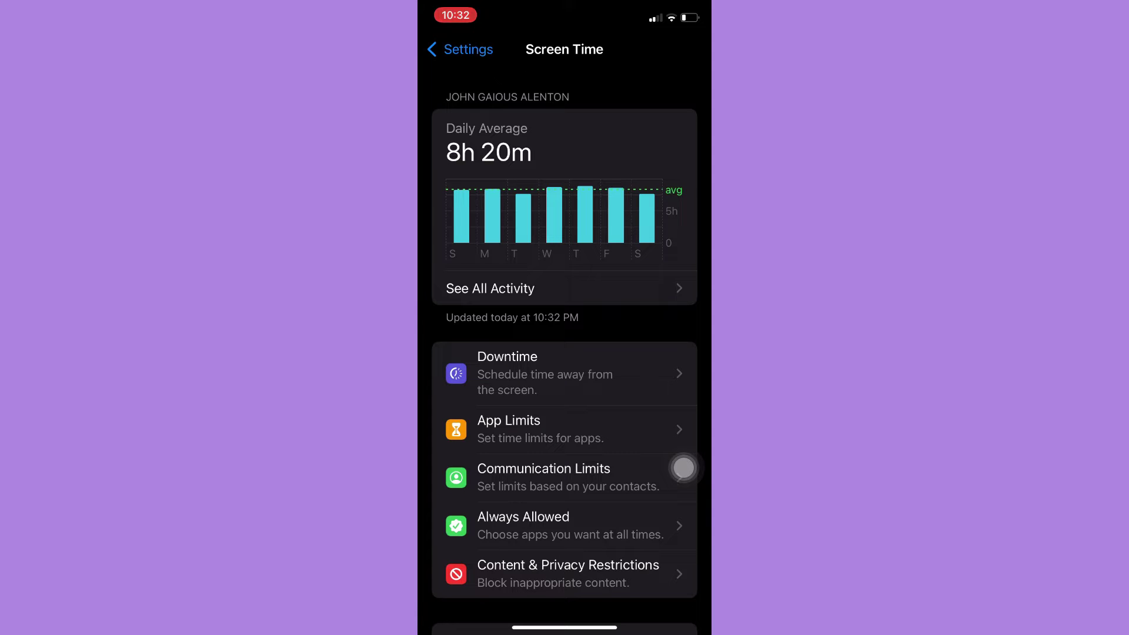
scroll(683, 468, down, 3)
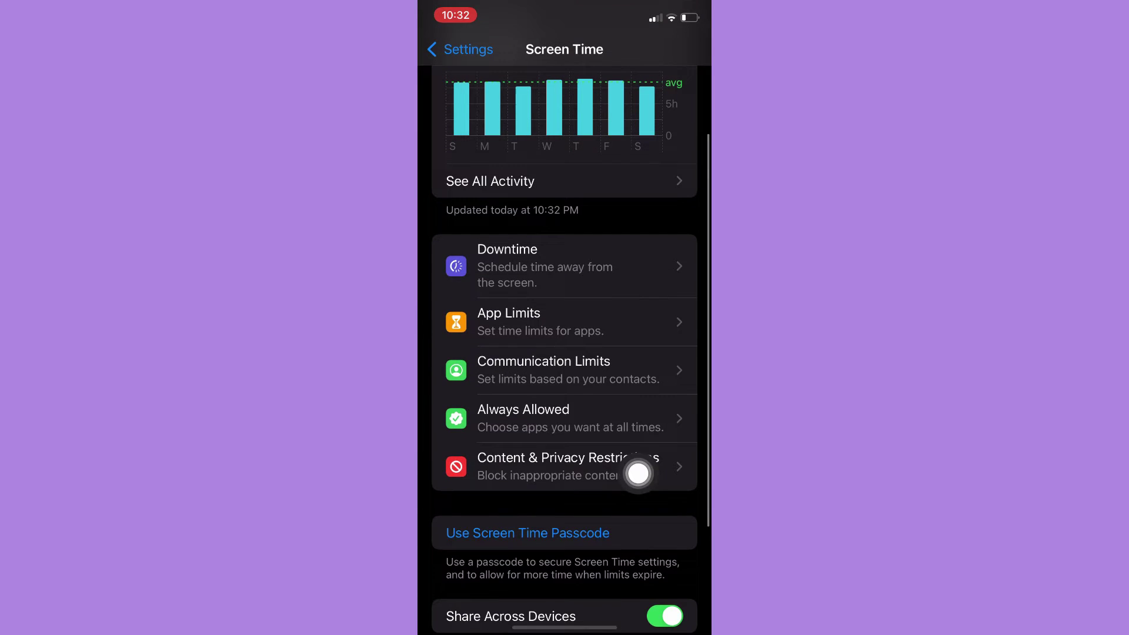
Go into Content & Privacy Restrictions, which is already enabled
click(681, 482)
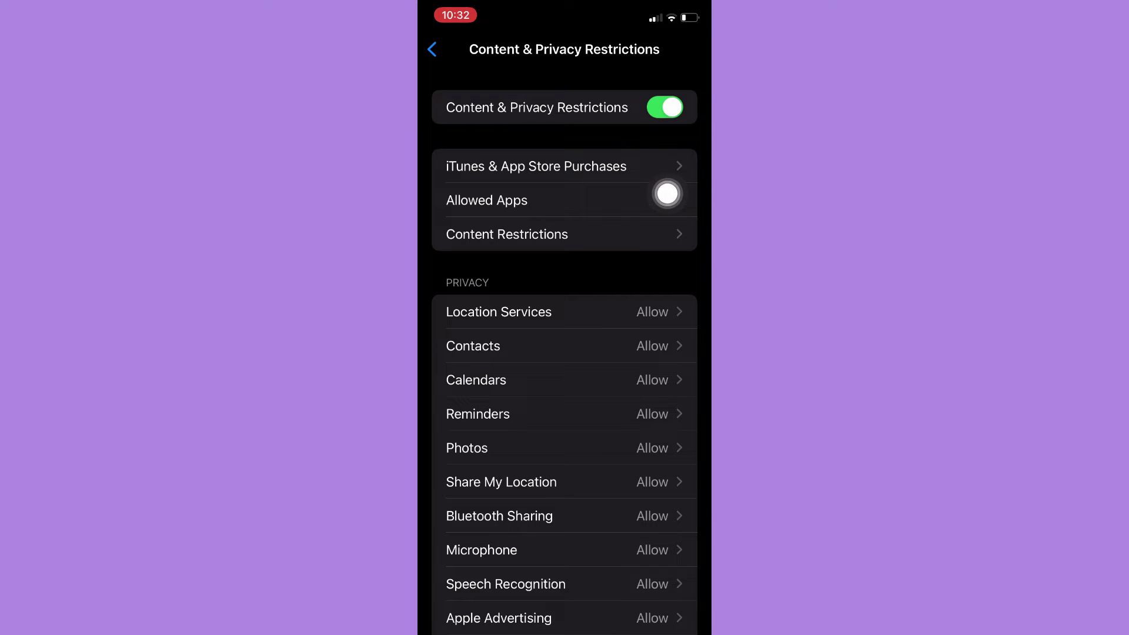
scroll(688, 251, down, 6)
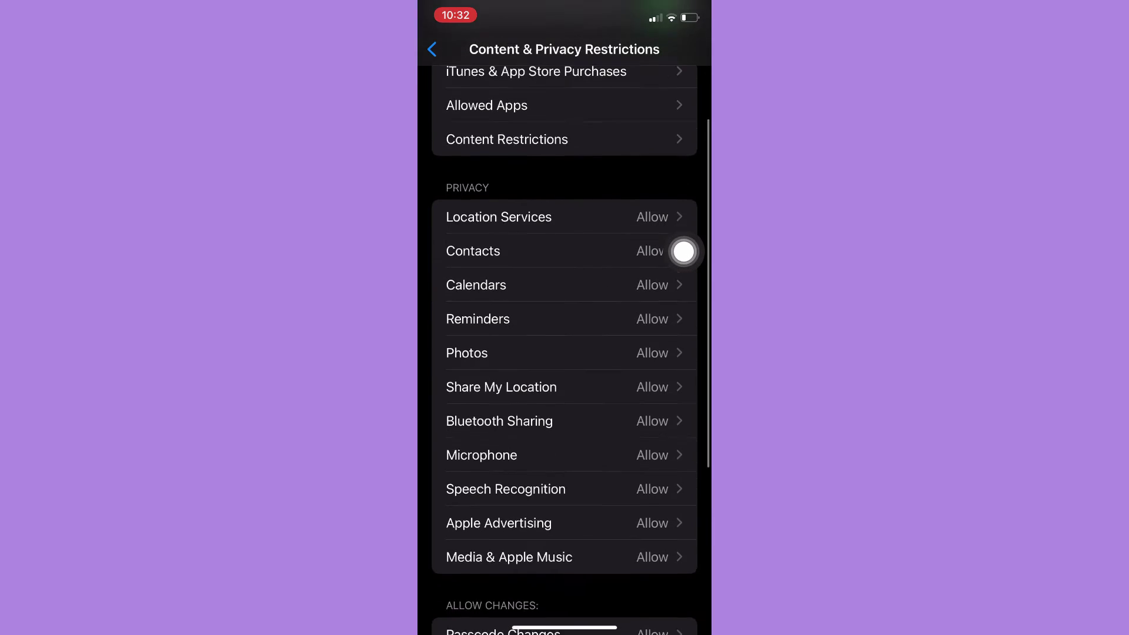
scroll(684, 251, down, 4)
scroll(683, 251, up, 5)
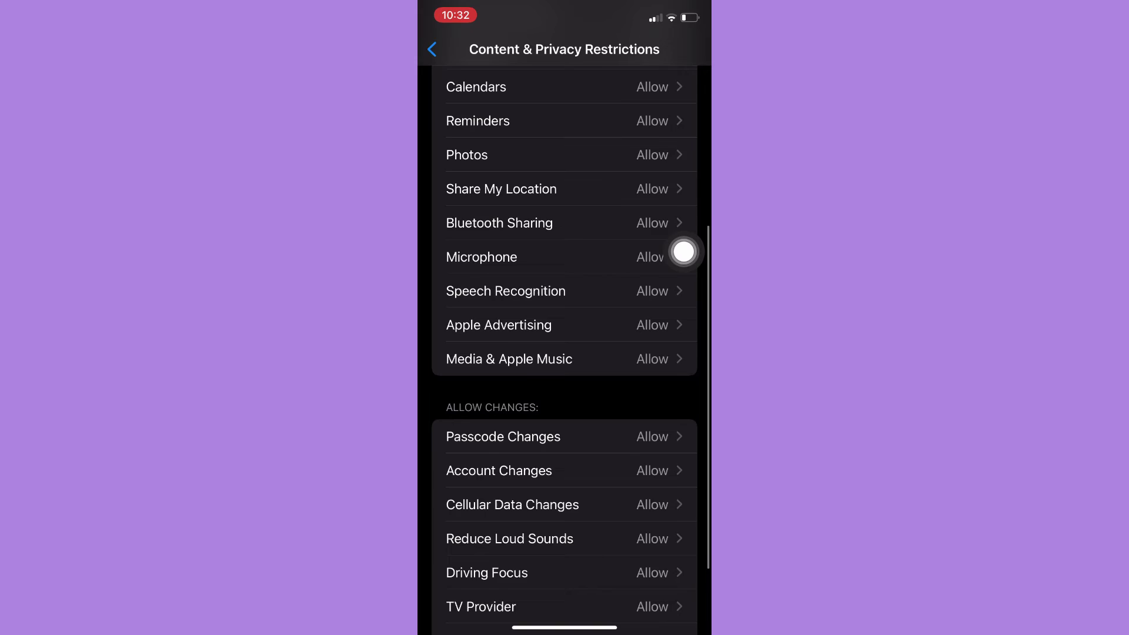
scroll(683, 251, up, 5)
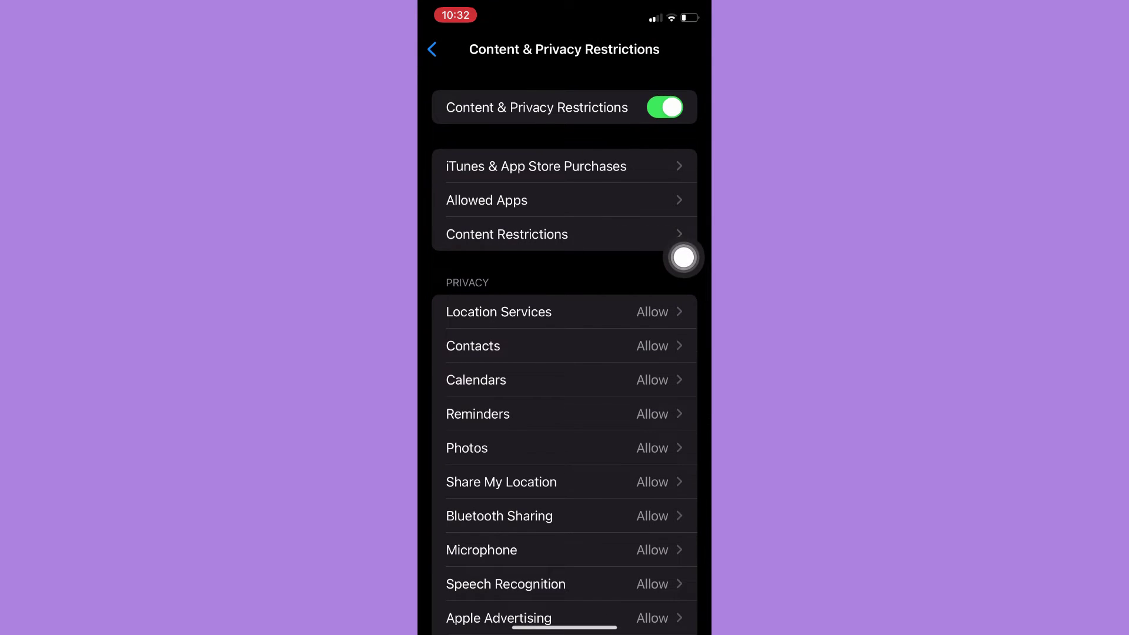
Go through Content Restrictions to the Web Content options, currently Unrestricted Access
click(683, 240)
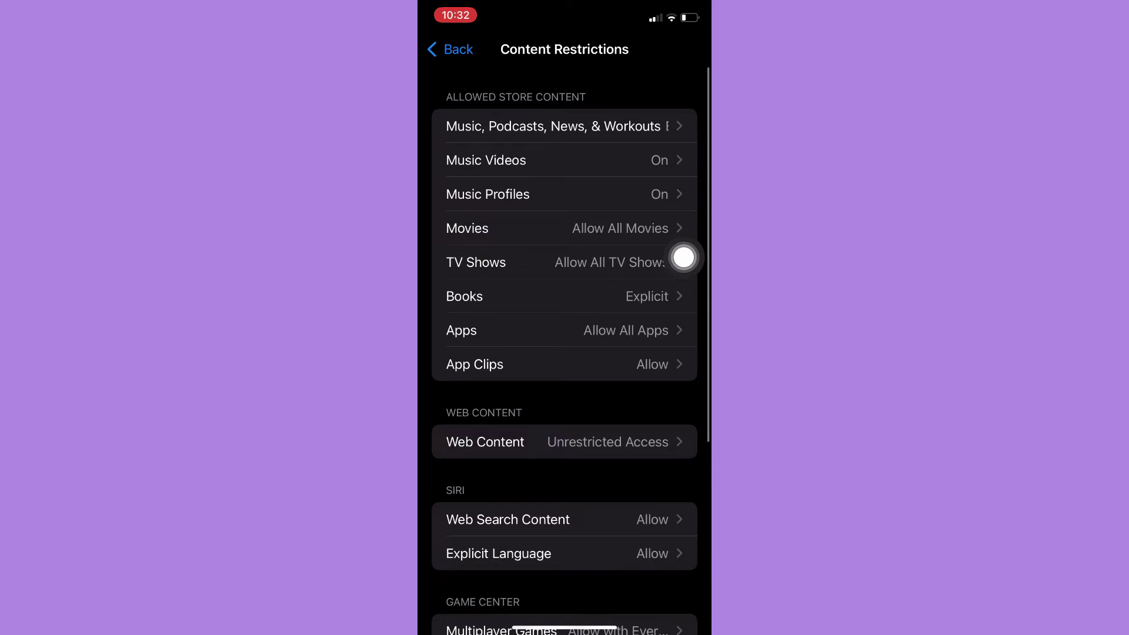
scroll(684, 256, down, 2)
scroll(683, 257, down, 2)
scroll(684, 257, down, 1)
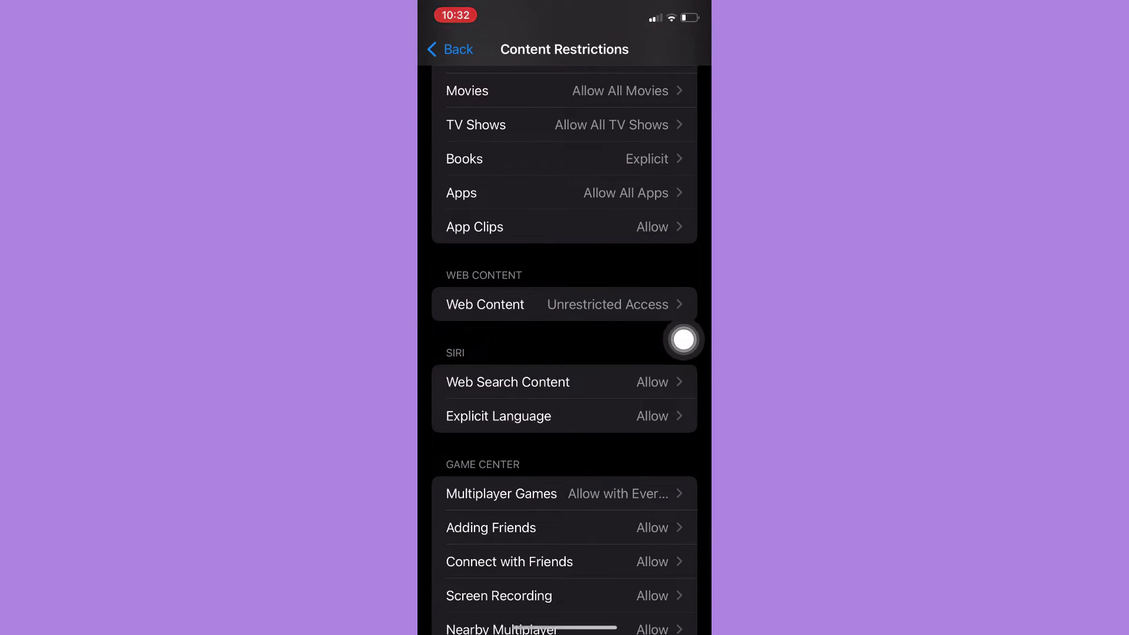
click(564, 305)
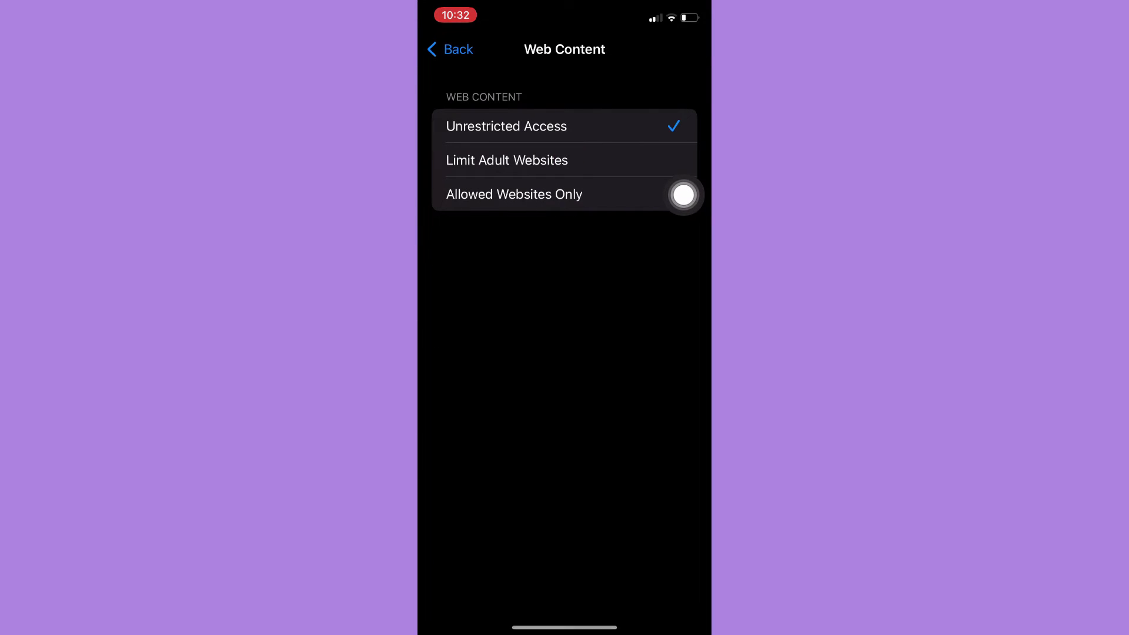
Choose Limit Adult Websites and begin adding a Never Allow website
click(564, 159)
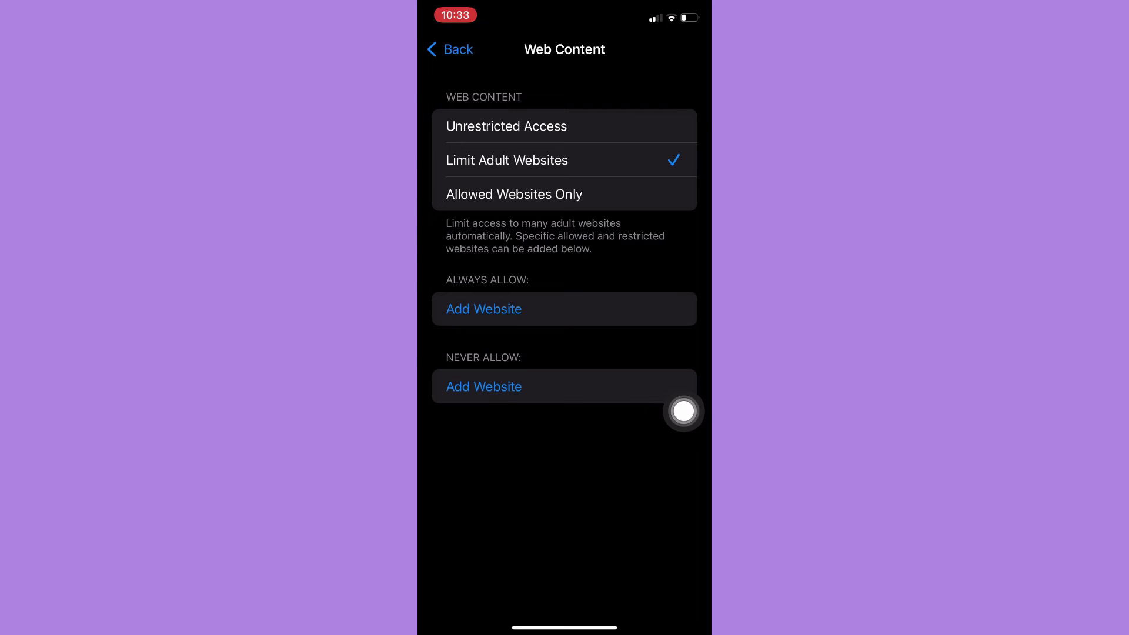
click(680, 397)
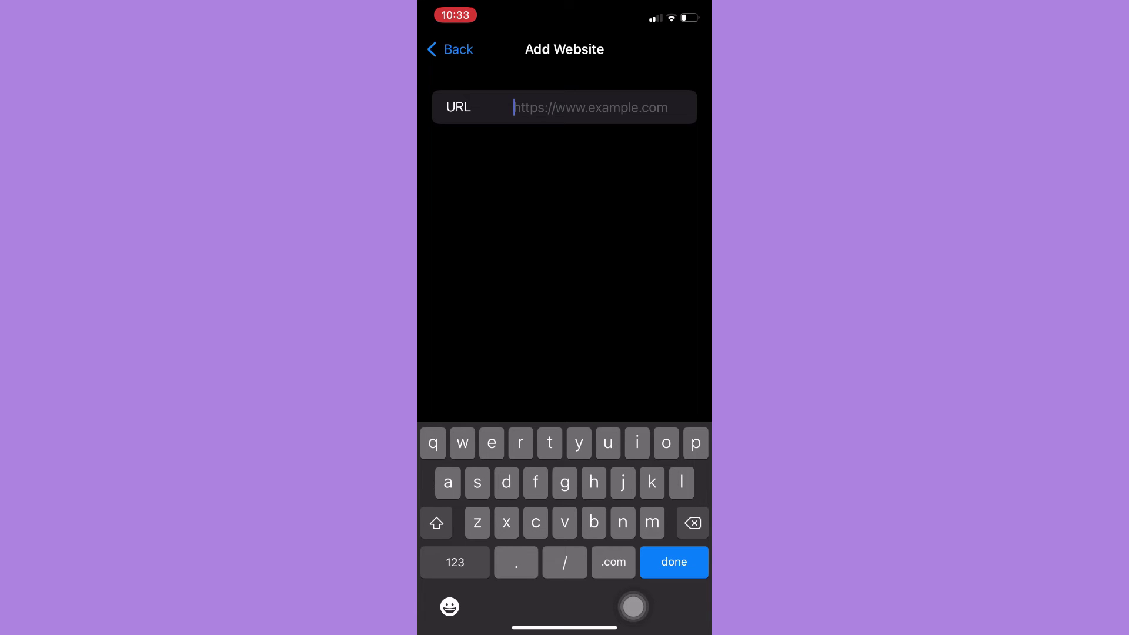
Swipe back from the empty Add Website form to Web Content
drag(422, 409, 683, 411)
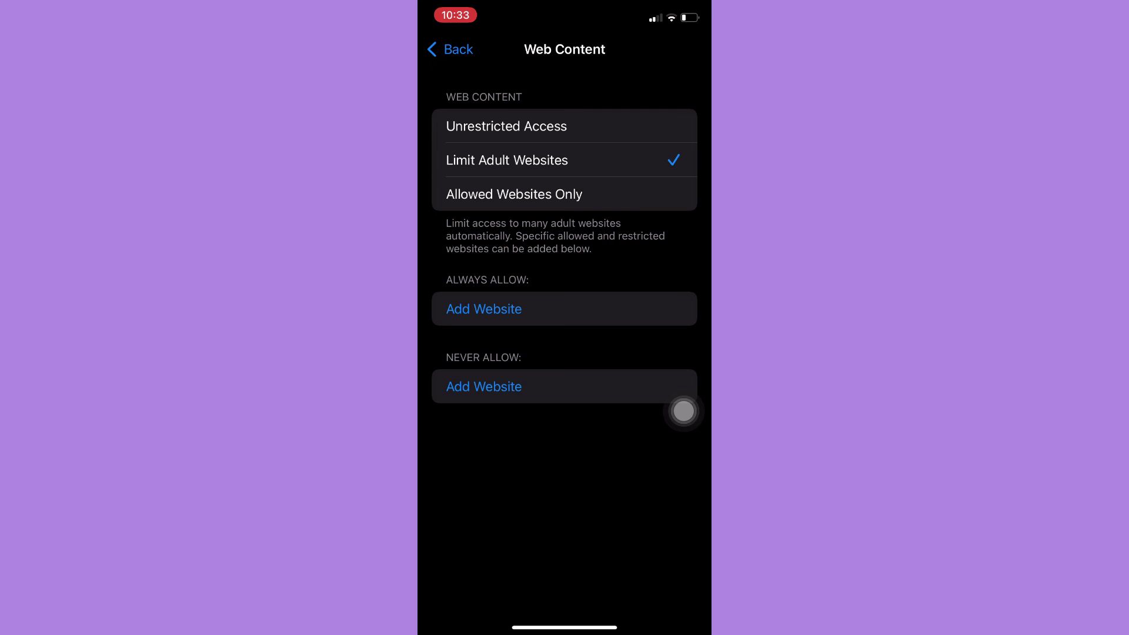
Swipe up to leave Settings for the home screen
drag(564, 628, 565, 353)
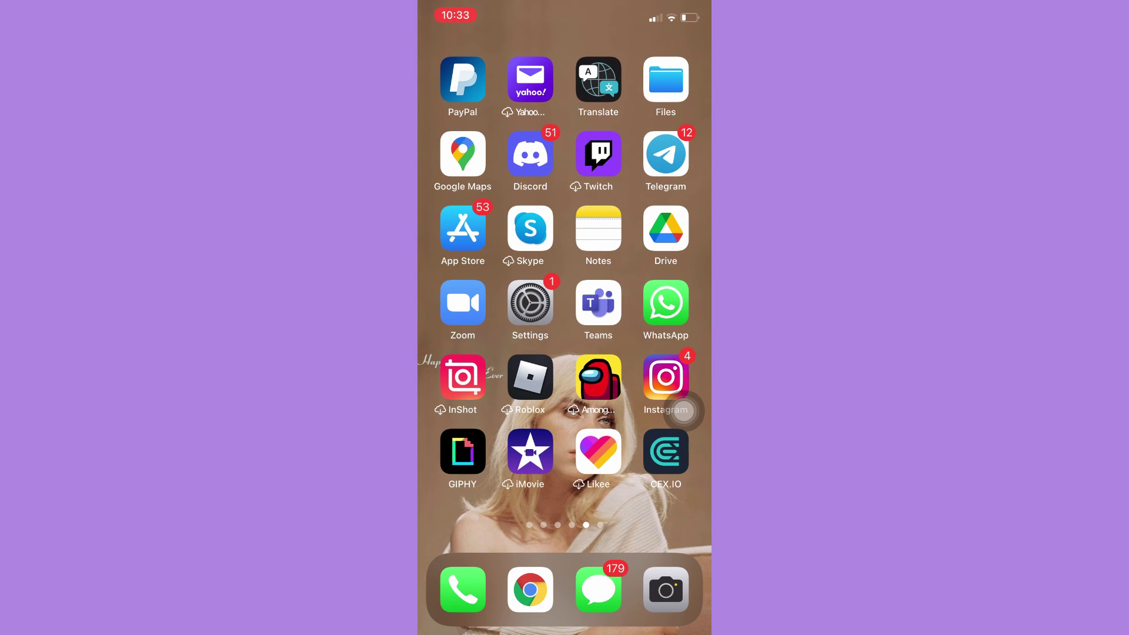